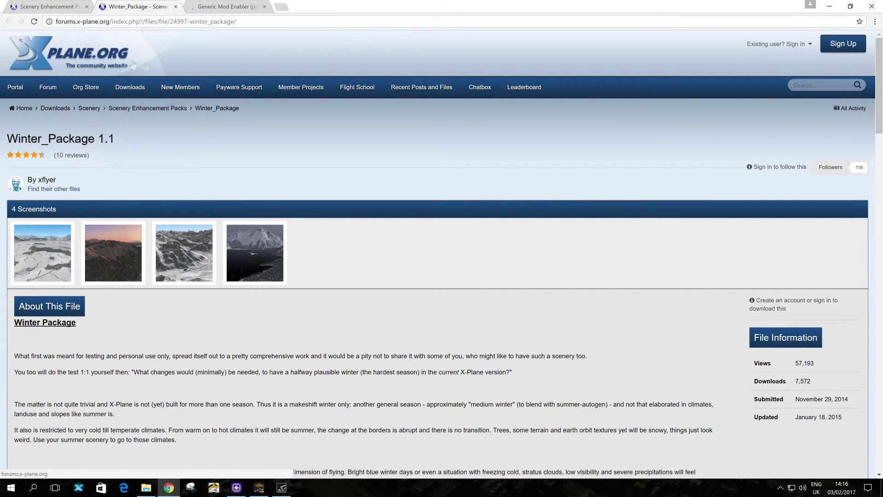
- Look over the Winter_Package 1.1 download page on the X-Plane.org forum, including its screenshots and description
{"action": "mouse_move", "coordinate": [60, 99]}
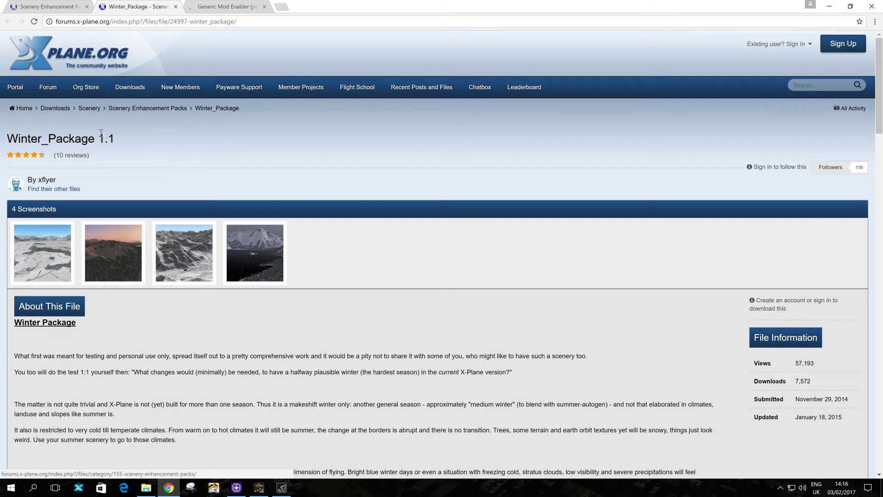
{"action": "scroll", "coordinate": [169, 167], "scroll_direction": "down", "scroll_amount": 2}
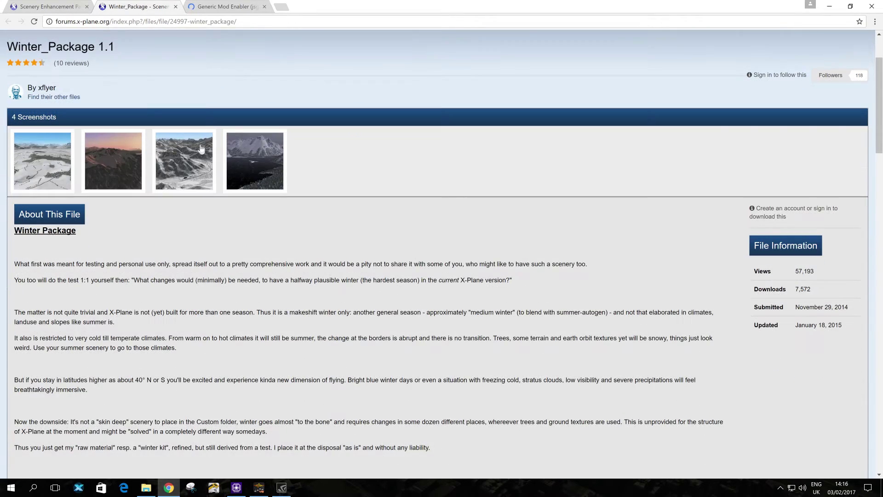
{"action": "scroll", "coordinate": [238, 255], "scroll_direction": "down", "scroll_amount": 2}
{"action": "scroll", "coordinate": [79, 127], "scroll_direction": "up", "scroll_amount": 2}
{"action": "scroll", "coordinate": [694, 250], "scroll_direction": "down", "scroll_amount": 6}
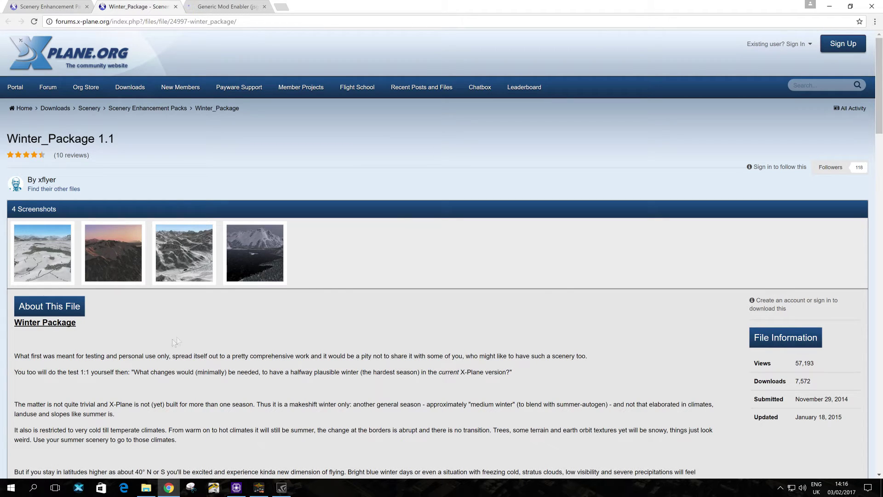
- Switch to File Explorer, check the contents of the MODS folder in X-Plane 11, and return to the X-Plane 11 folder
{"action": "left_click", "coordinate": [146, 488]}
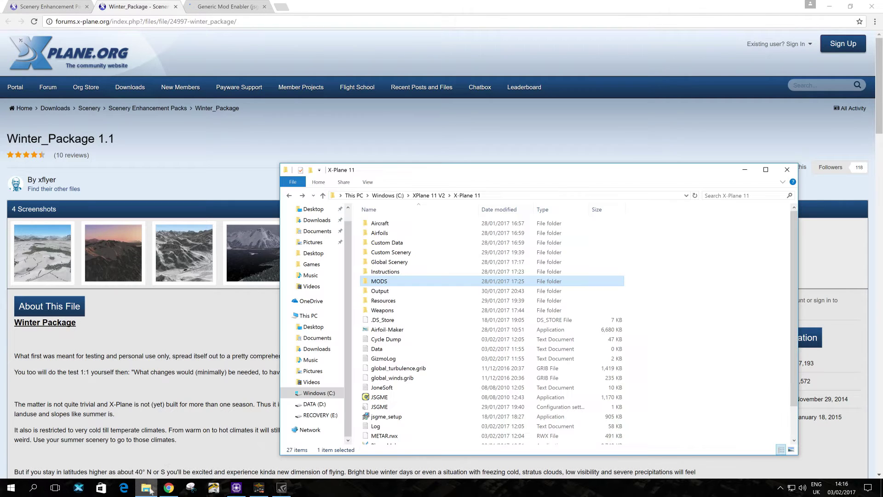
{"action": "double_click", "coordinate": [380, 283]}
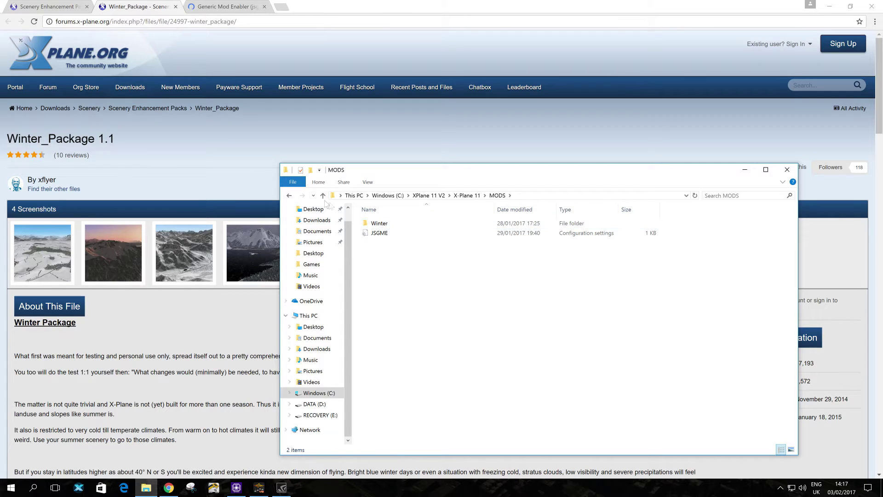
{"action": "left_click", "coordinate": [289, 195]}
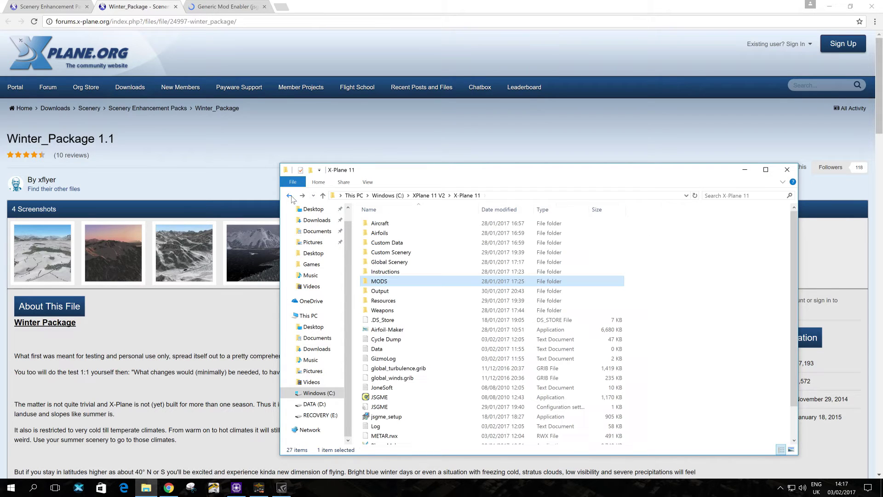
- Switch to Chrome, reopen Softpedia's Generic Mod Enabler (jsgme) page from the Google results, and review its description and download section
{"action": "left_click", "coordinate": [213, 153]}
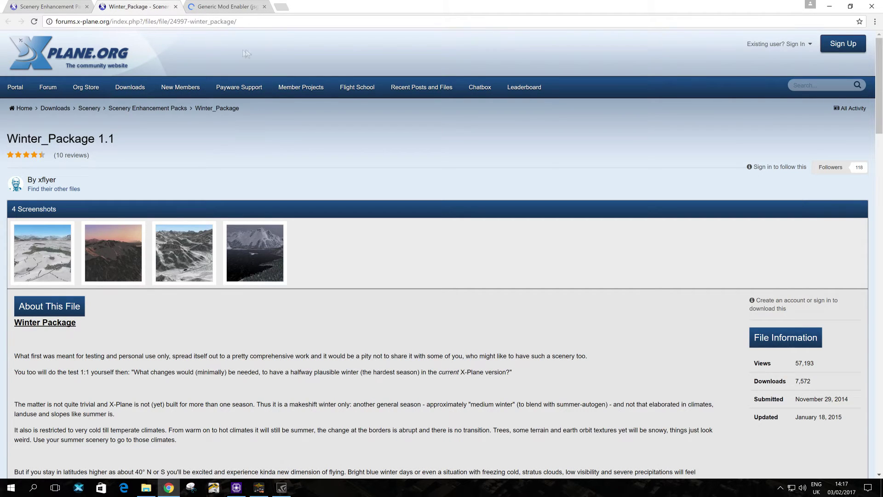
{"action": "left_click", "coordinate": [227, 7]}
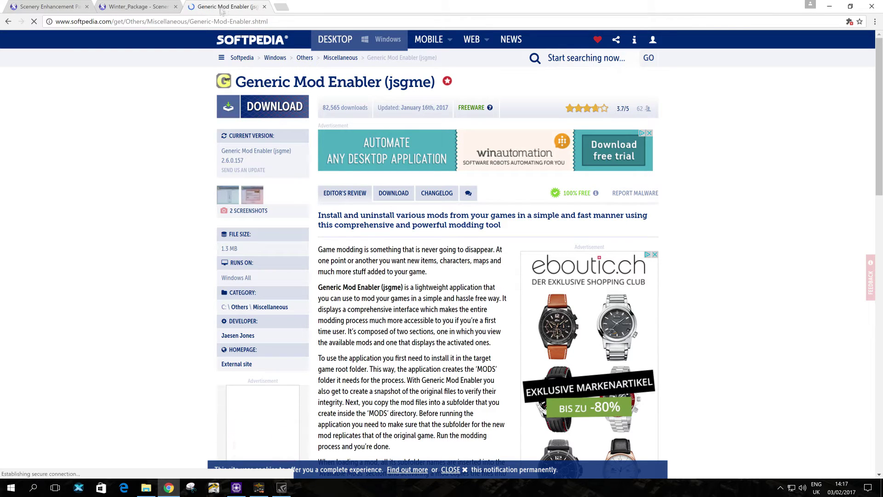
{"action": "left_click", "coordinate": [9, 21]}
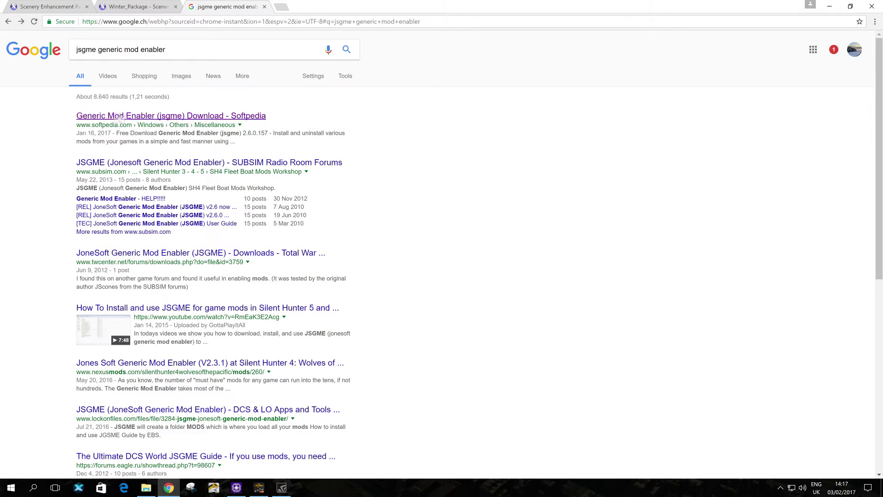
{"action": "left_click", "coordinate": [135, 118]}
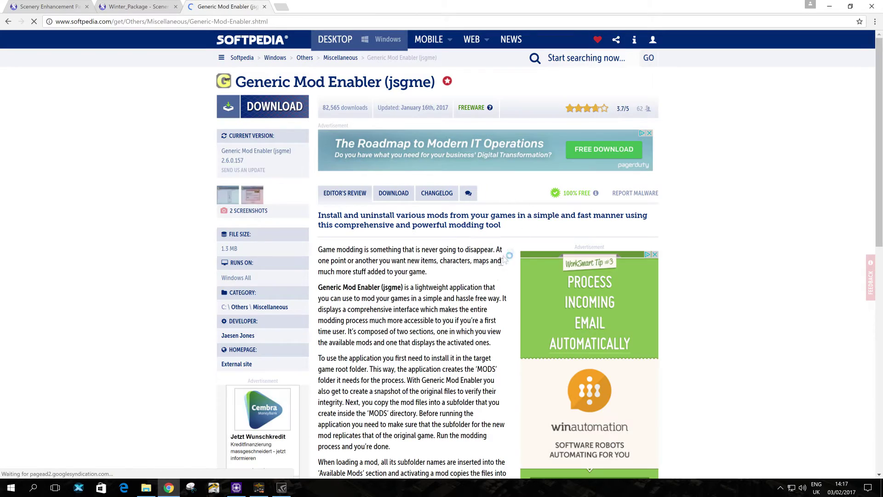
{"action": "scroll", "coordinate": [406, 323], "scroll_direction": "down", "scroll_amount": 6}
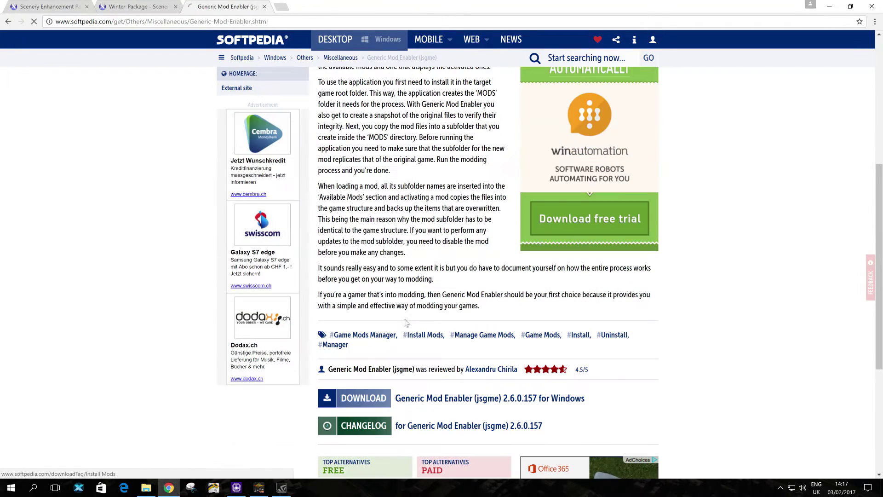
{"action": "scroll", "coordinate": [439, 374], "scroll_direction": "down", "scroll_amount": 2}
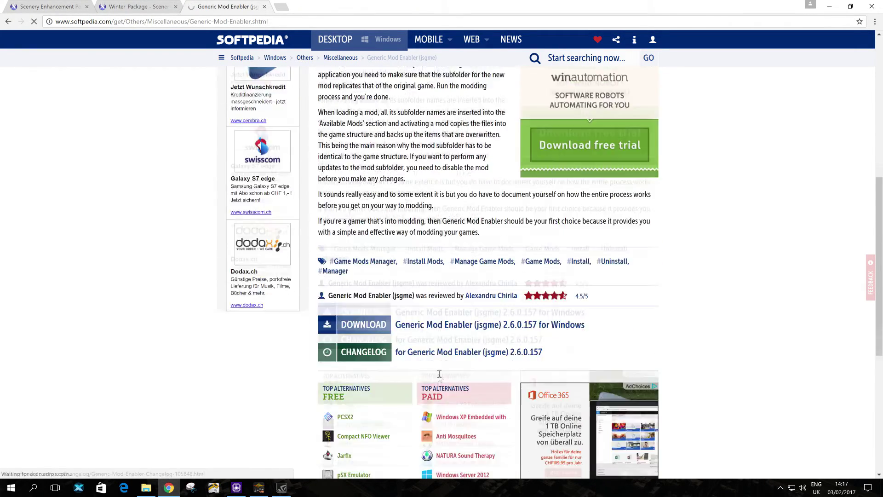
{"action": "scroll", "coordinate": [373, 237], "scroll_direction": "up", "scroll_amount": 2}
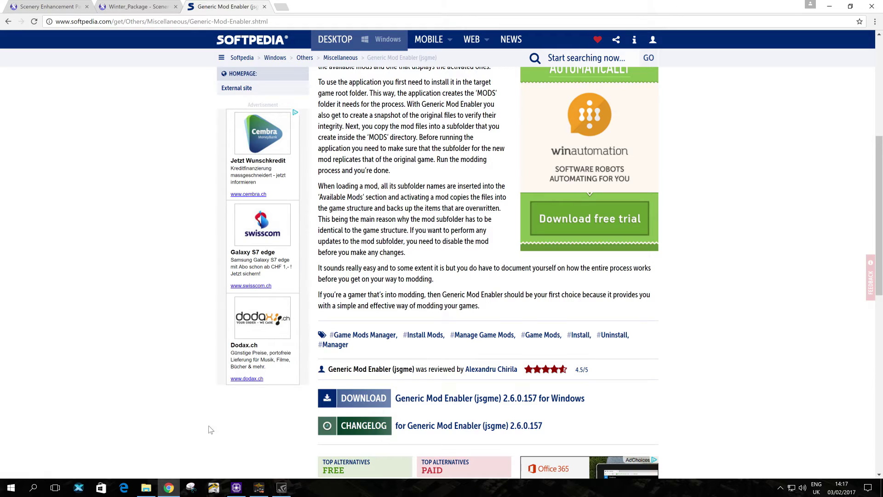
- Switch to File Explorer and examine the JSGME files and the MODS folder in the X-Plane 11 root folder
{"action": "left_click", "coordinate": [146, 487]}
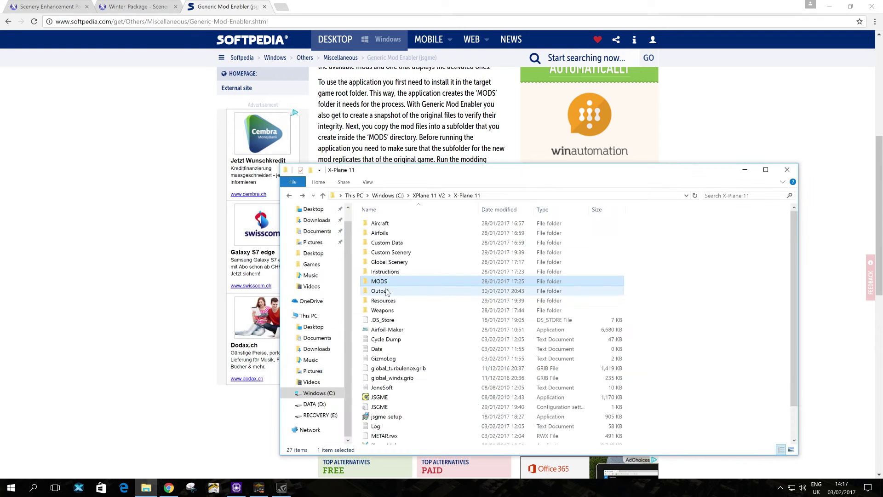
{"action": "scroll", "coordinate": [399, 343], "scroll_direction": "down", "scroll_amount": 1}
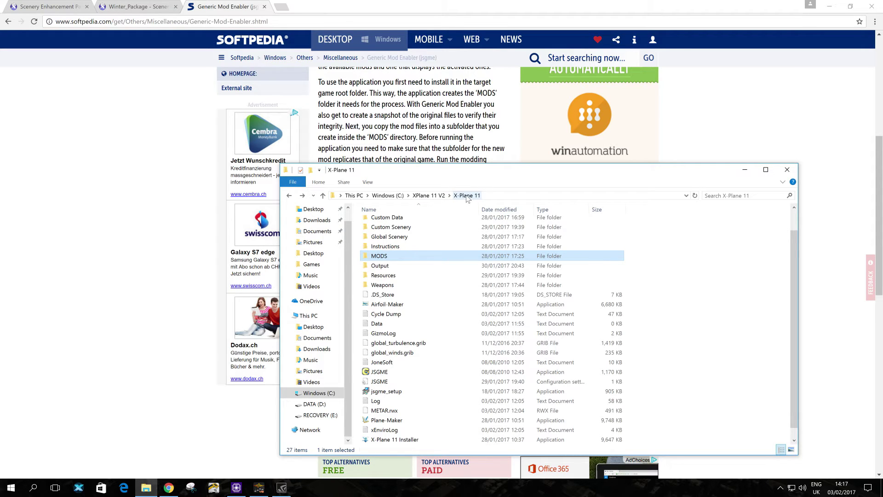
{"action": "mouse_move", "coordinate": [394, 375]}
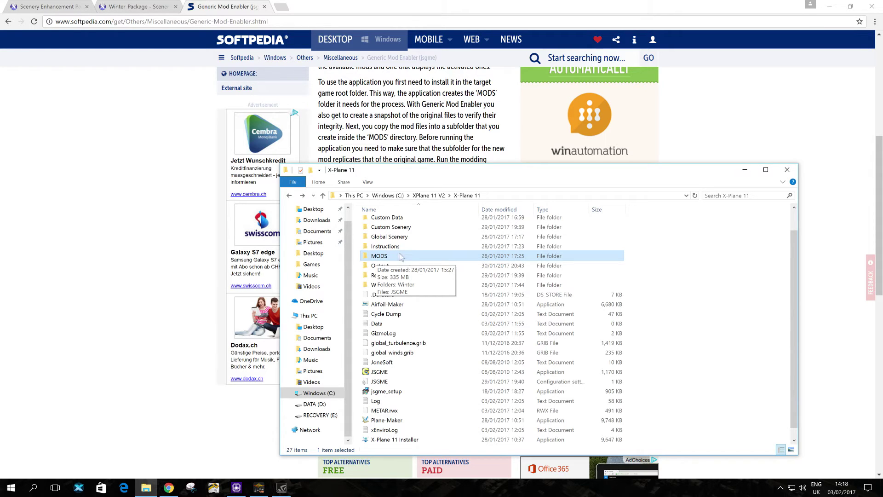
{"action": "scroll", "coordinate": [389, 281], "scroll_direction": "up", "scroll_amount": 1}
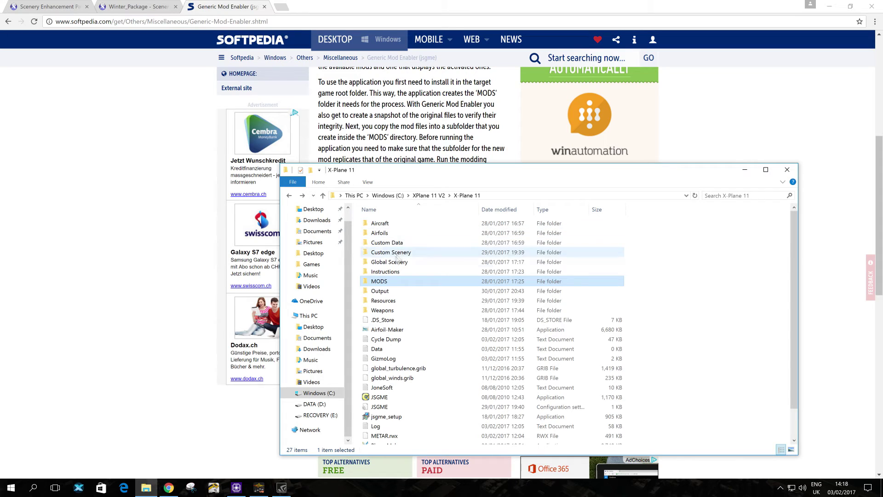
{"action": "mouse_move", "coordinate": [396, 283]}
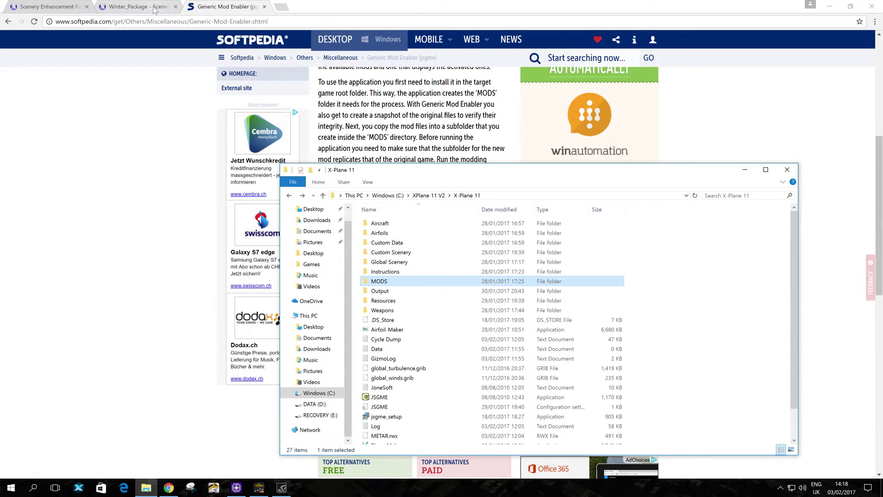
- Revisit the Winter_Package and Generic Mod Enabler pages, and inspect the Winter folder inside X-Plane 11's MODS folder
{"action": "left_click", "coordinate": [138, 7]}
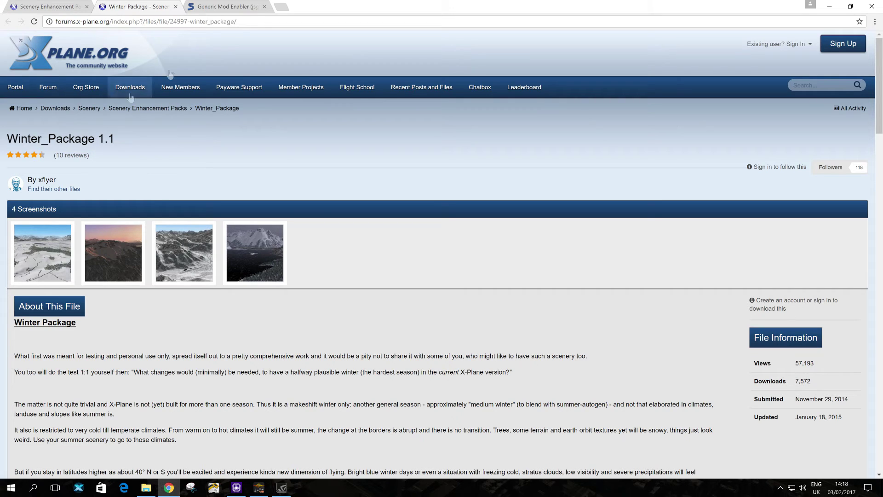
{"action": "left_click", "coordinate": [234, 6]}
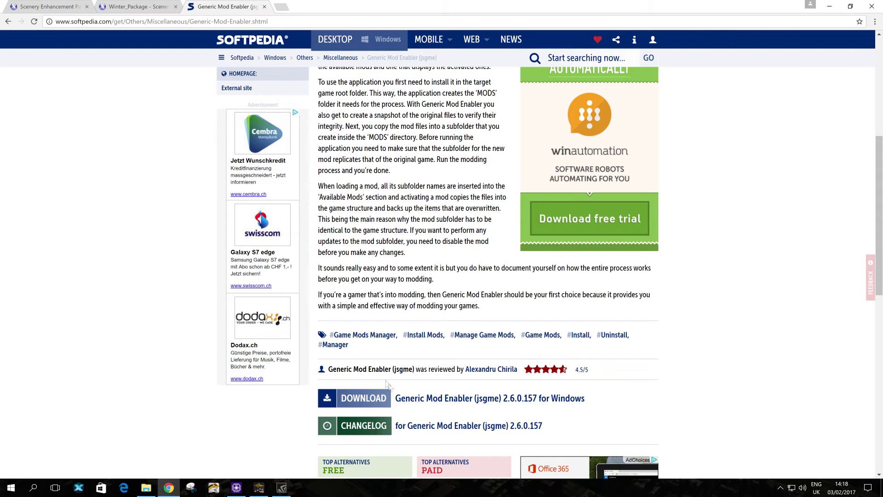
{"action": "left_click", "coordinate": [146, 488]}
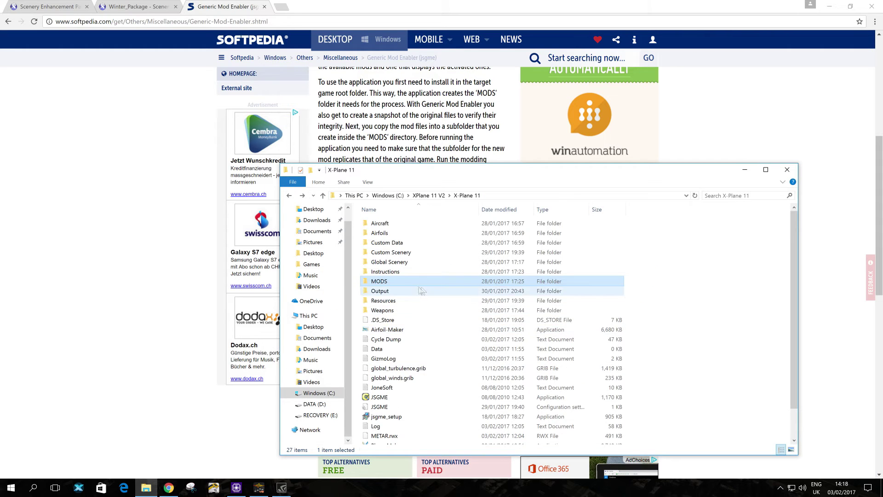
{"action": "double_click", "coordinate": [391, 281]}
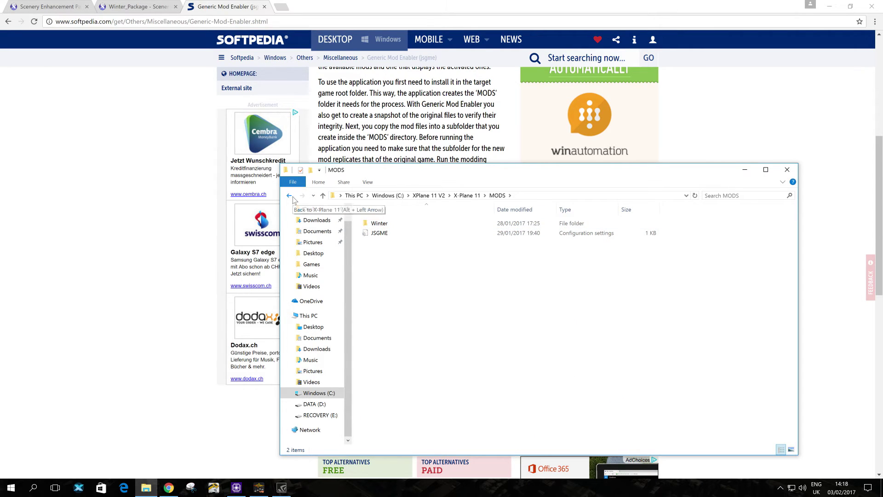
{"action": "mouse_move", "coordinate": [391, 229]}
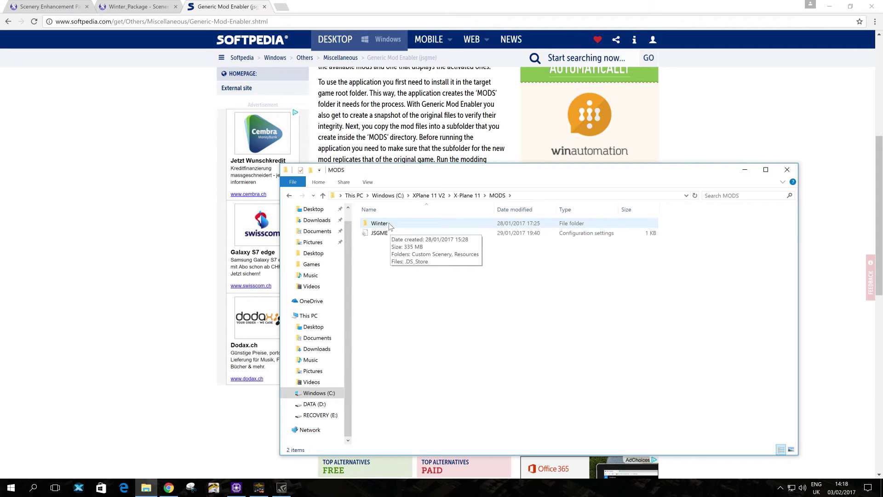
{"action": "double_click", "coordinate": [389, 225]}
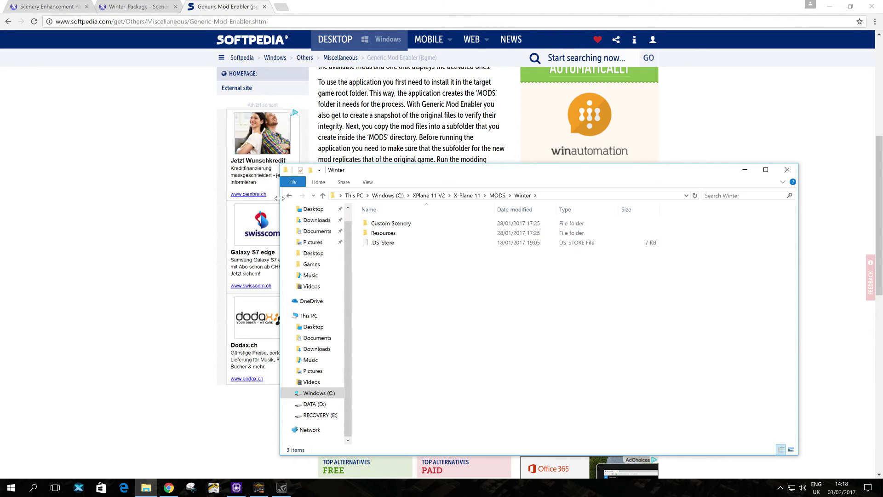
{"action": "left_click", "coordinate": [288, 196]}
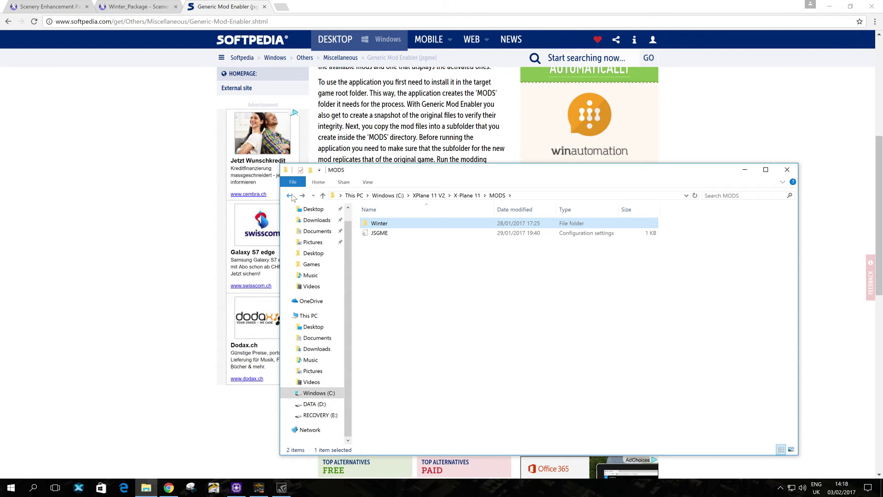
- Launch the JSGME application from the X-Plane 11 folder and allow it to make changes to the device
{"action": "left_click", "coordinate": [289, 196]}
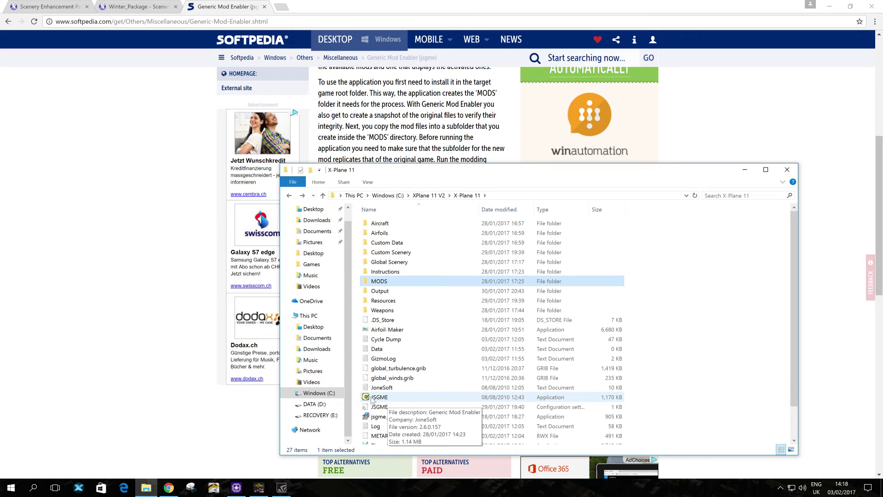
{"action": "double_click", "coordinate": [395, 398]}
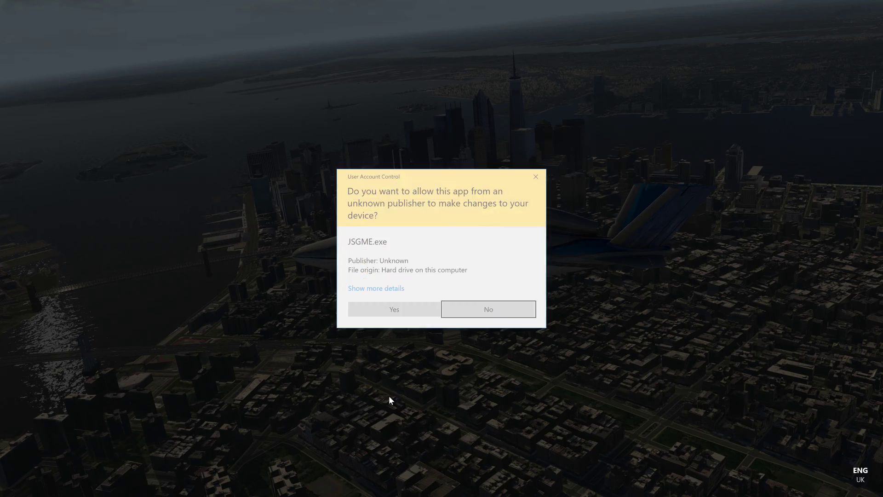
{"action": "left_click", "coordinate": [388, 307]}
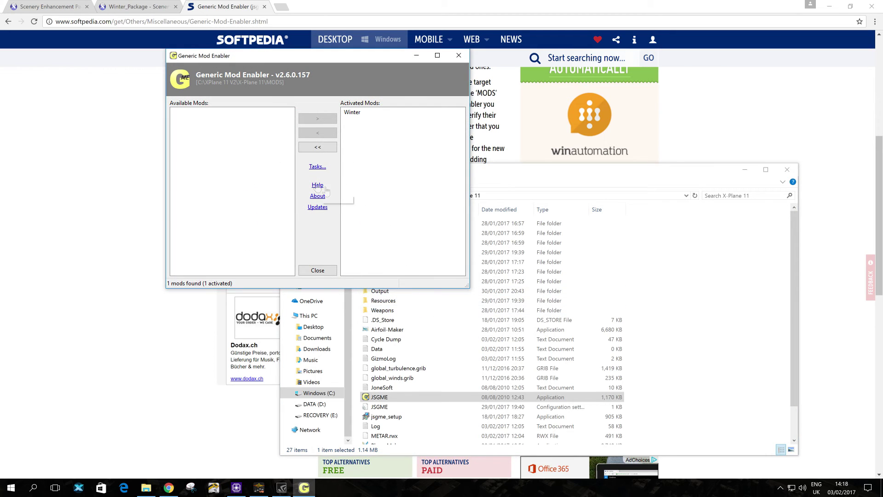
- Deactivate the Winter mod in Generic Mod Enabler and activate it again
{"action": "left_click", "coordinate": [354, 114]}
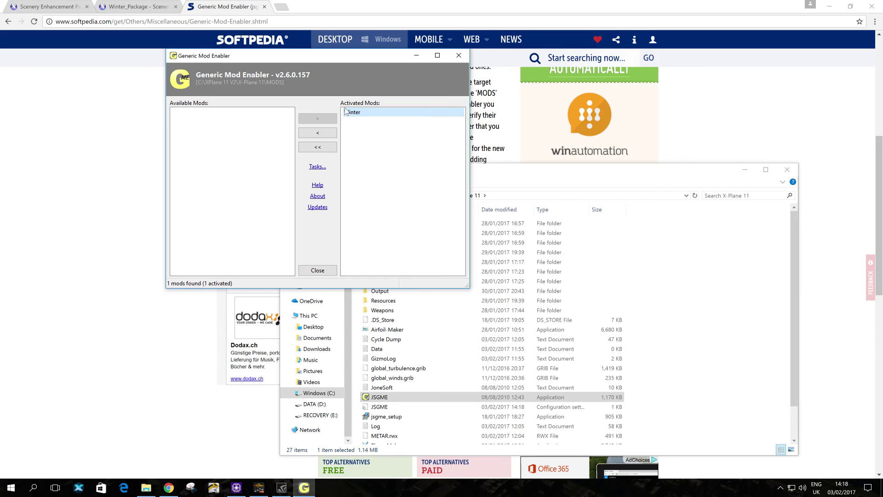
{"action": "left_click", "coordinate": [320, 133]}
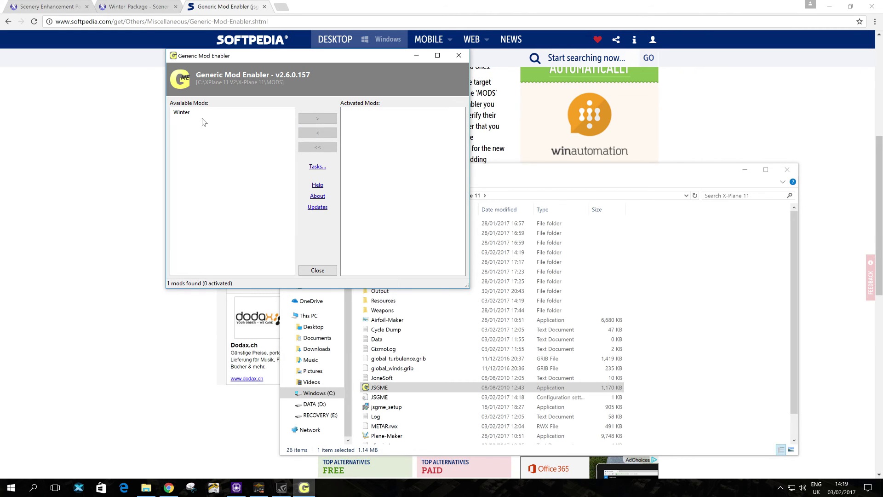
{"action": "left_click", "coordinate": [203, 114]}
{"action": "left_click", "coordinate": [307, 119]}
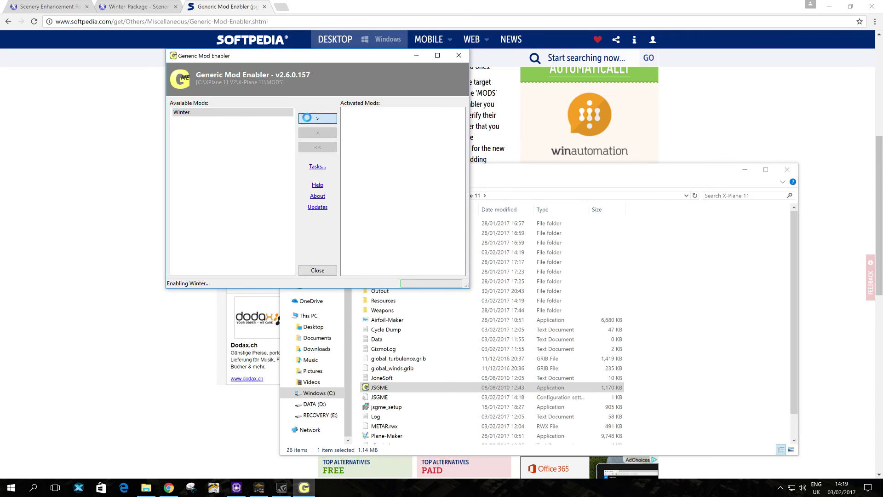